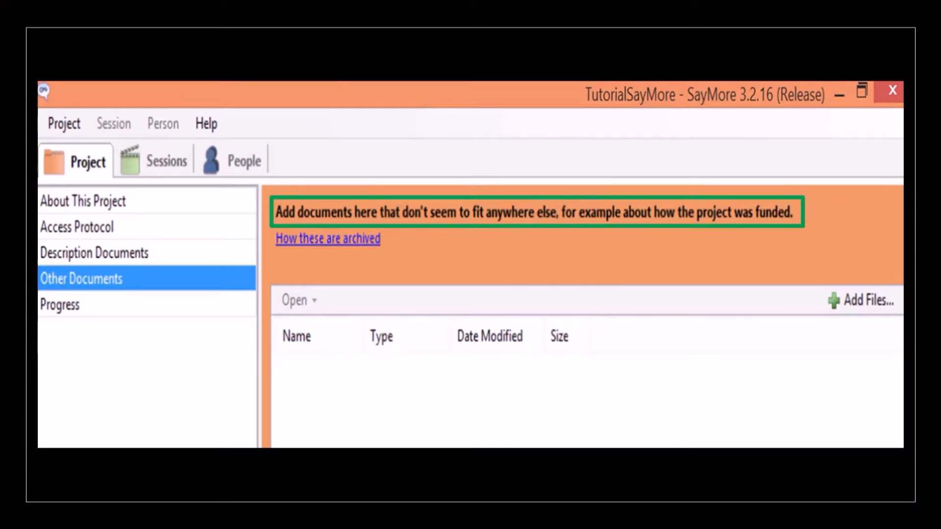
# Open the project's Progress overview.
pyautogui.click(59, 305)
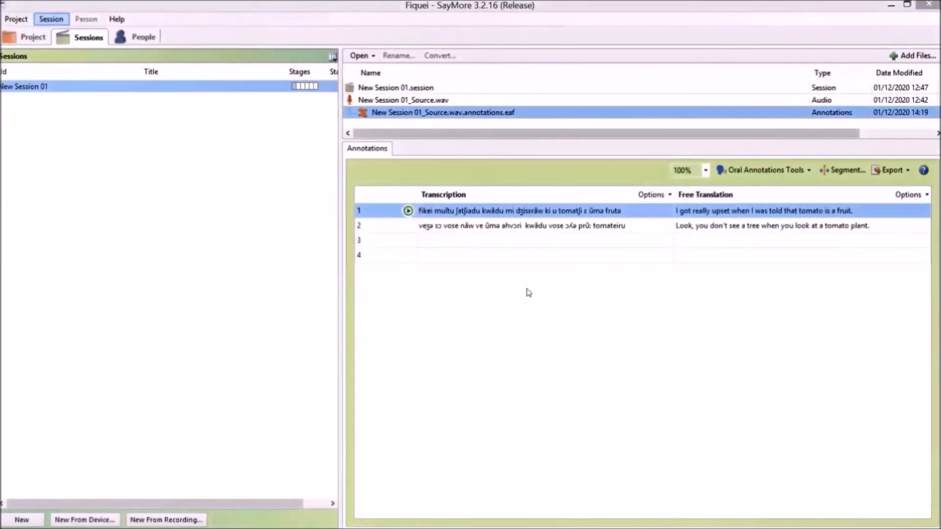
# Listen to the first annotation segment, set the playback speed to 60%, and replay that segment.
pyautogui.click(408, 211)
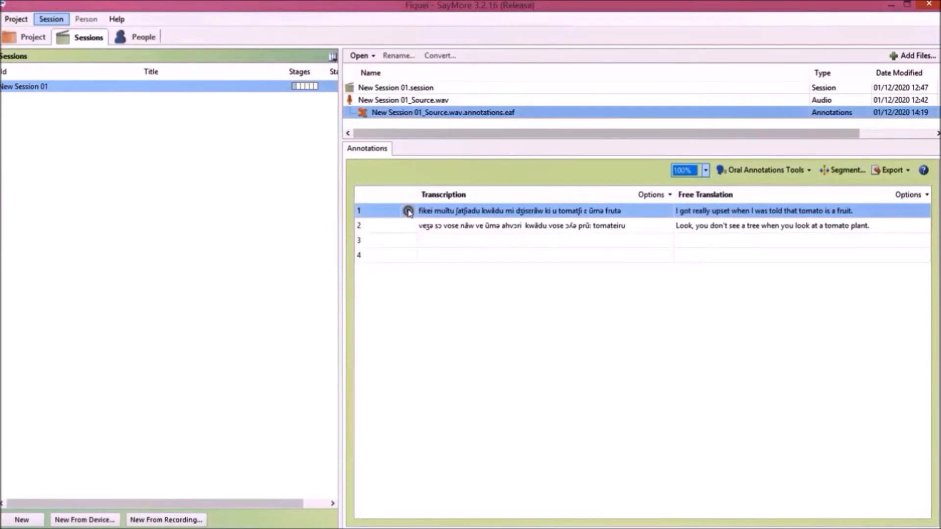
pyautogui.click(705, 171)
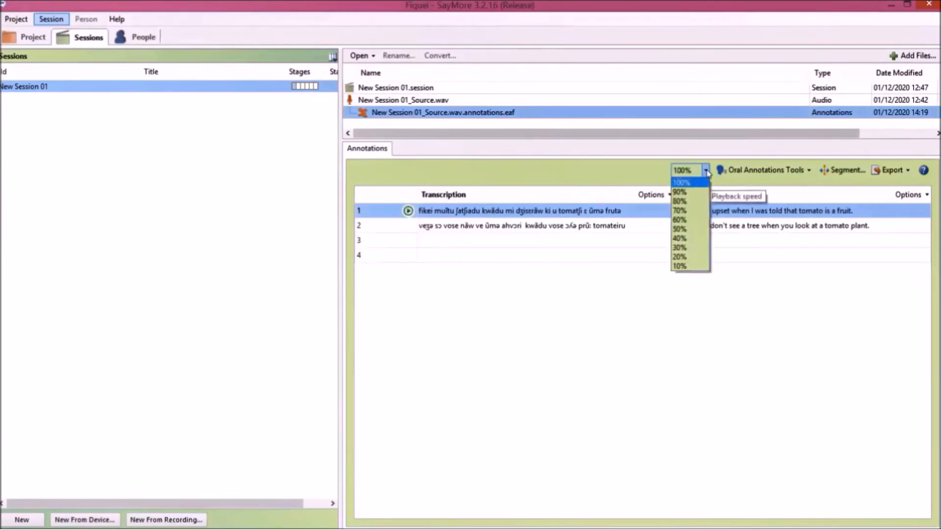
pyautogui.click(684, 222)
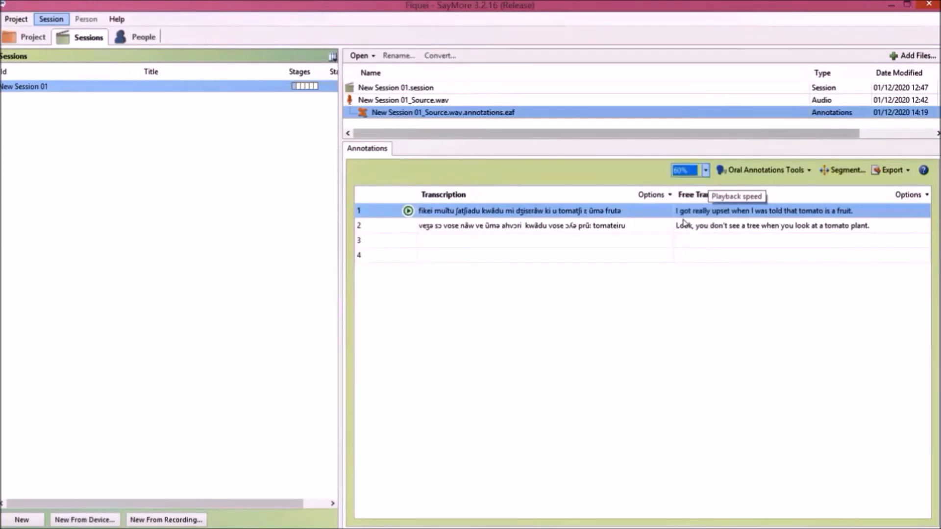
pyautogui.click(408, 211)
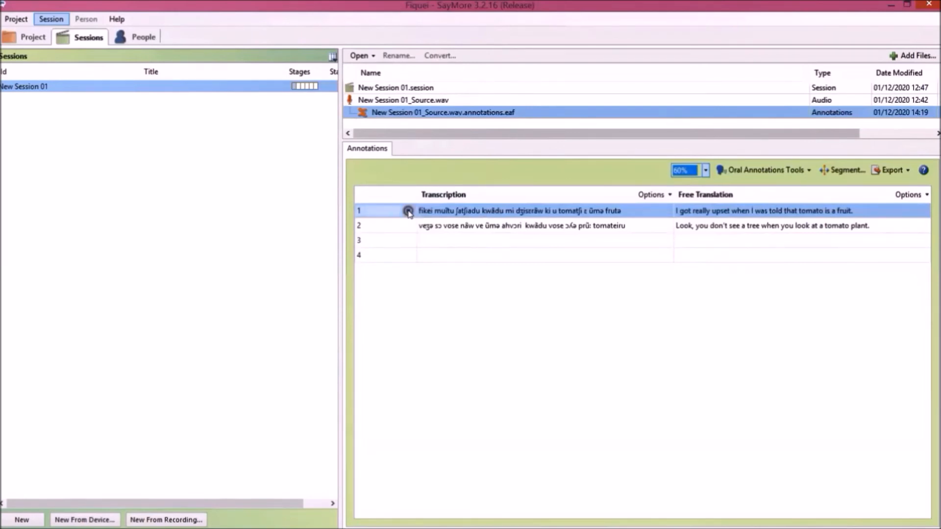
# Open the audio's manual segmentation, add a boundary at about 1.4 s, and mark the leading silence as ignored.
pyautogui.click(828, 170)
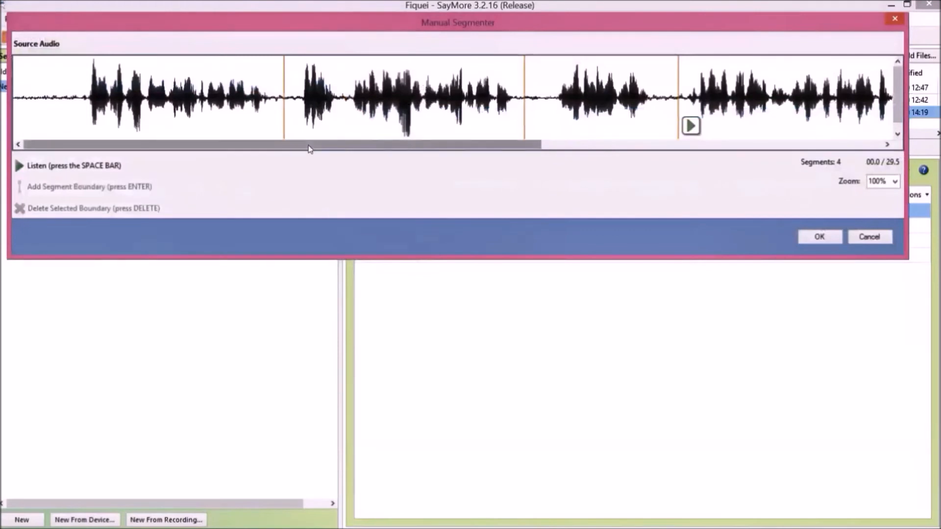
pyautogui.moveTo(225, 137)
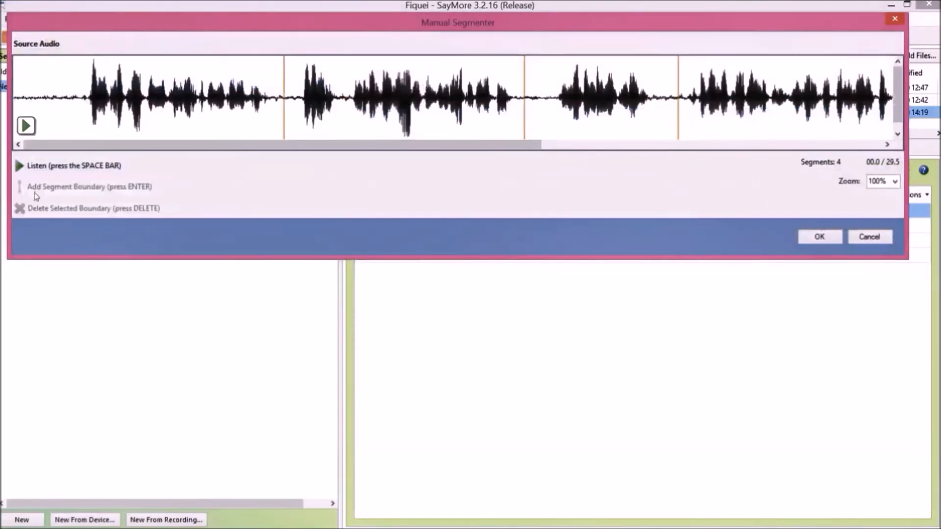
pyautogui.click(82, 98)
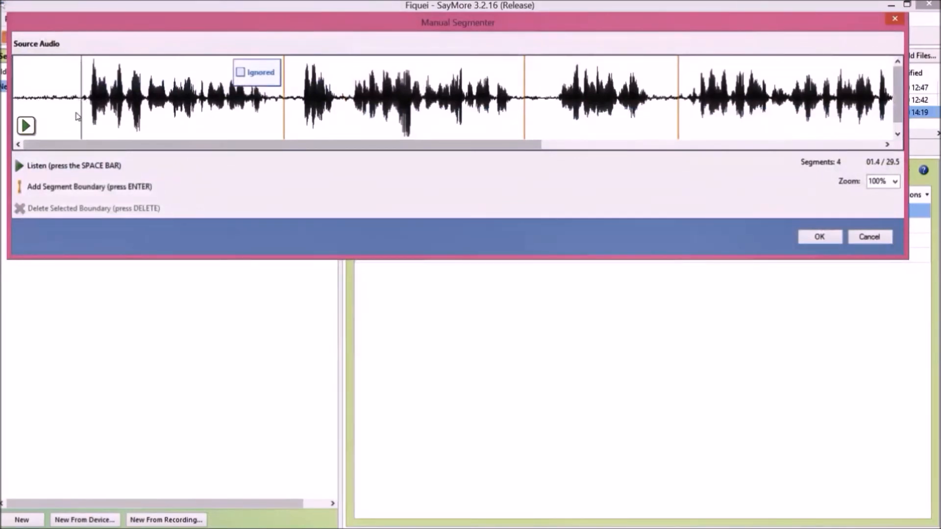
pyautogui.click(73, 189)
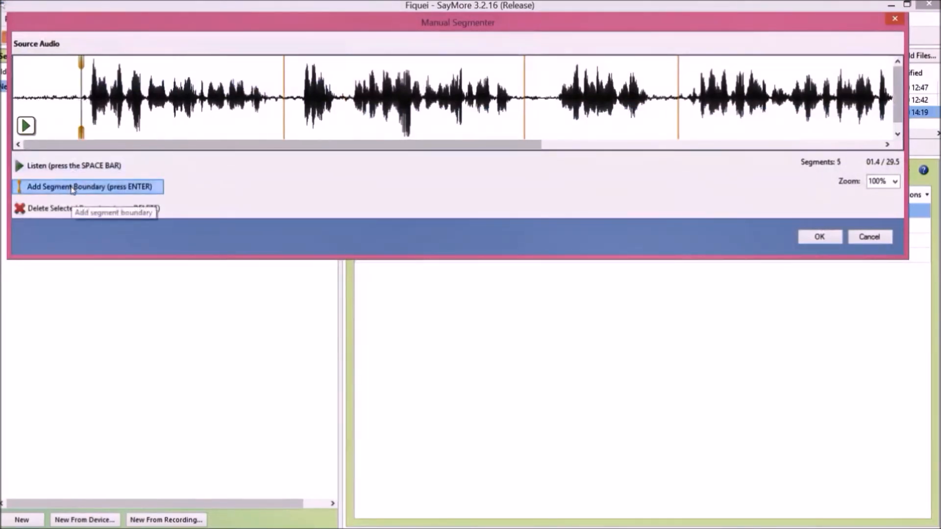
pyautogui.click(26, 127)
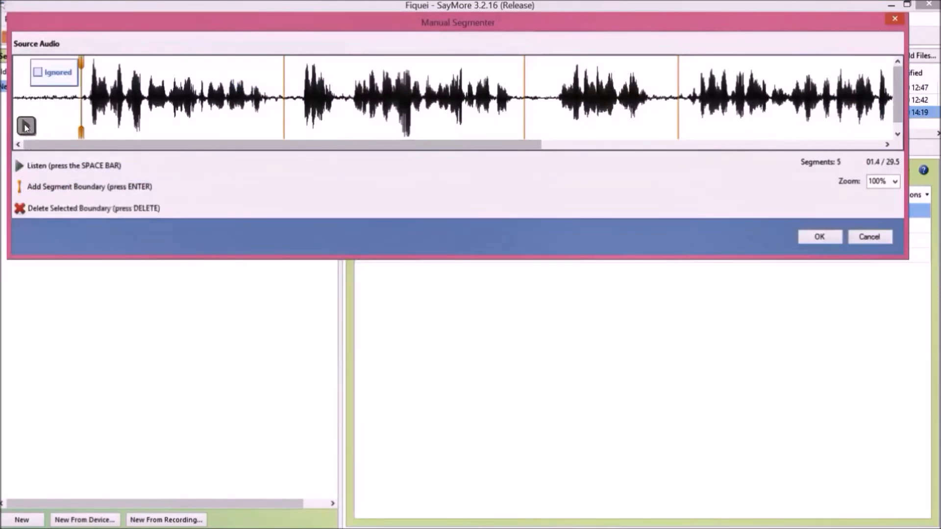
pyautogui.click(37, 74)
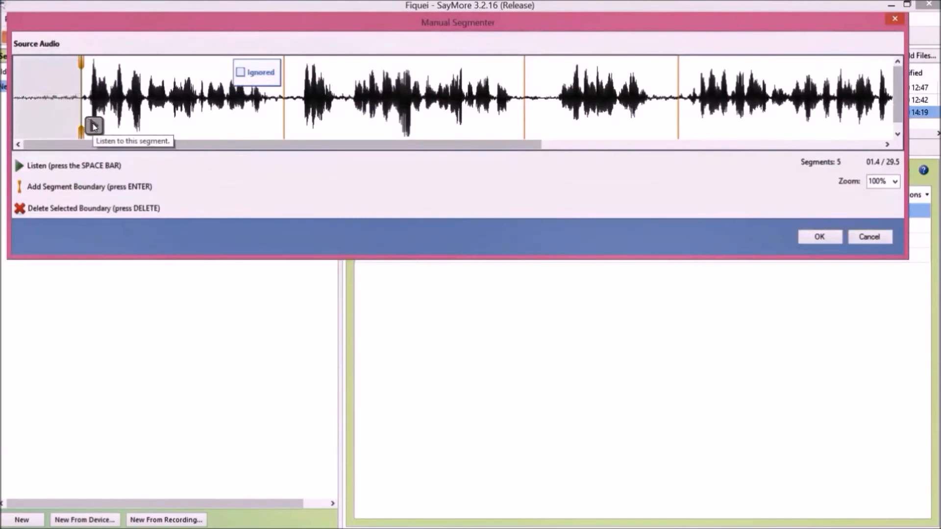
# Split the first spoken segment with a boundary at about 2.7 s, check the playback, and shift the boundary slightly earlier.
pyautogui.click(94, 127)
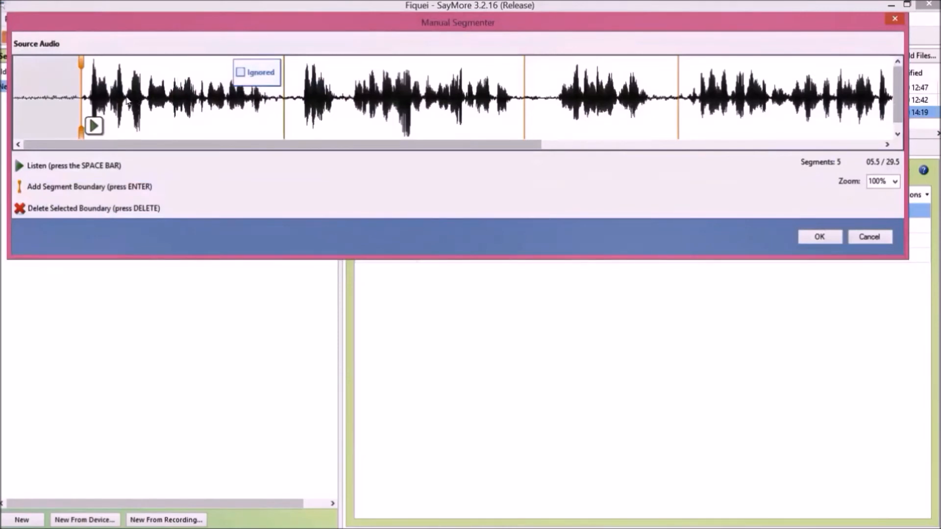
pyautogui.click(146, 102)
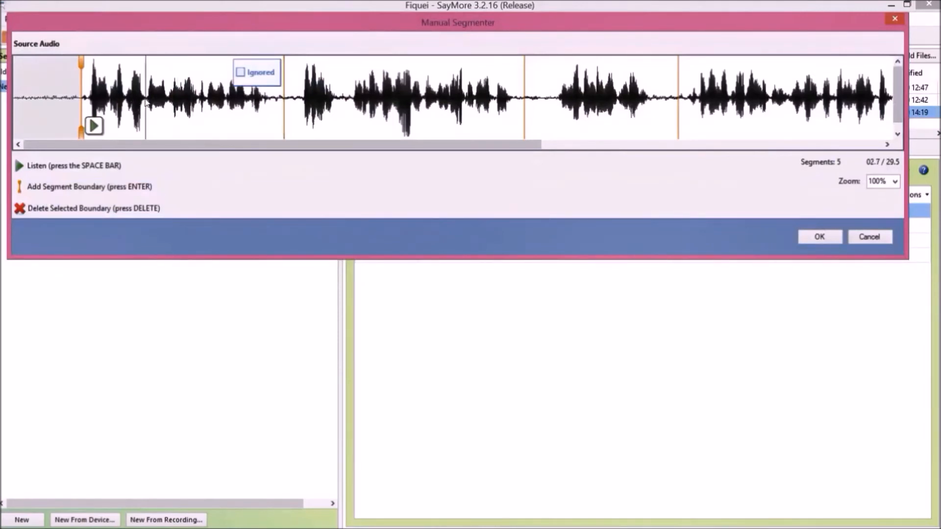
pyautogui.click(35, 189)
pyautogui.click(94, 126)
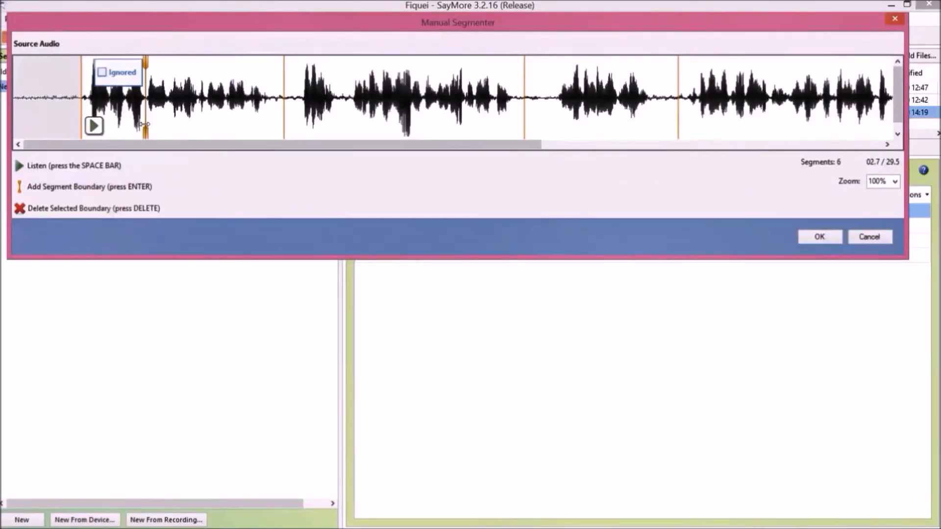
pyautogui.moveTo(145, 124); pyautogui.dragTo(142, 124)
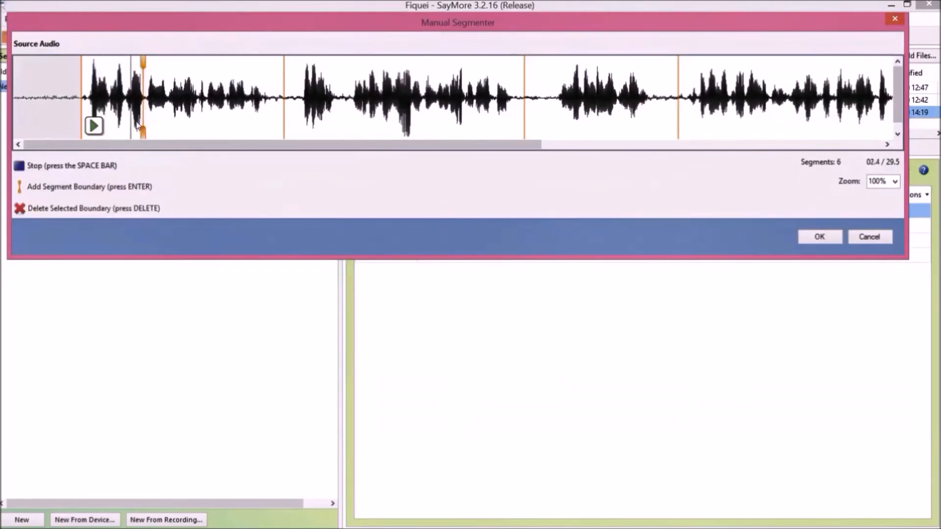
# Add another boundary at about 3.8 s, adjust it slightly earlier by listening to the adjacent segments, and accept the segmentation.
pyautogui.moveTo(154, 126)
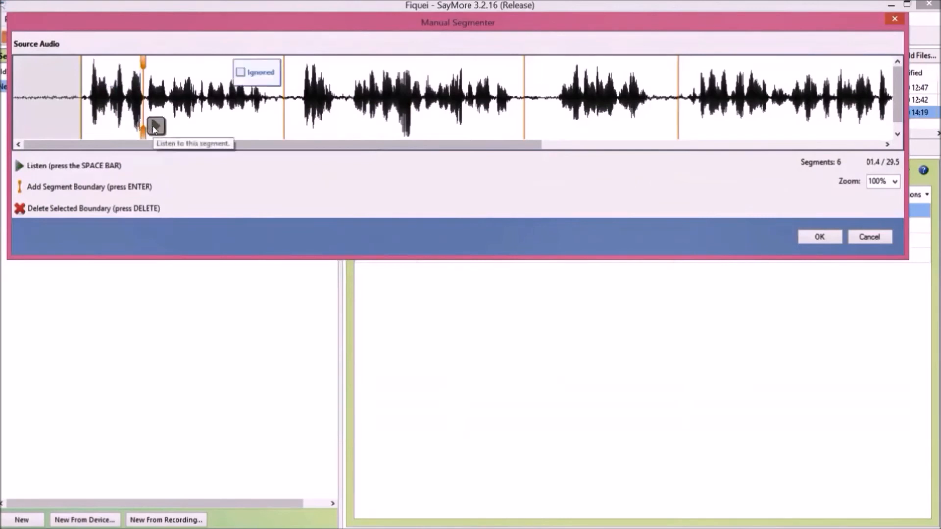
pyautogui.click(156, 127)
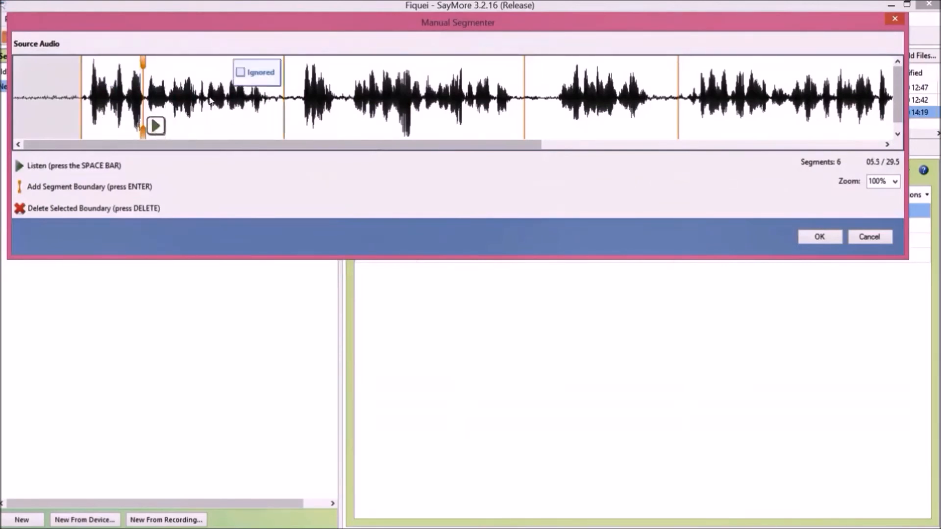
pyautogui.click(200, 102)
pyautogui.click(73, 188)
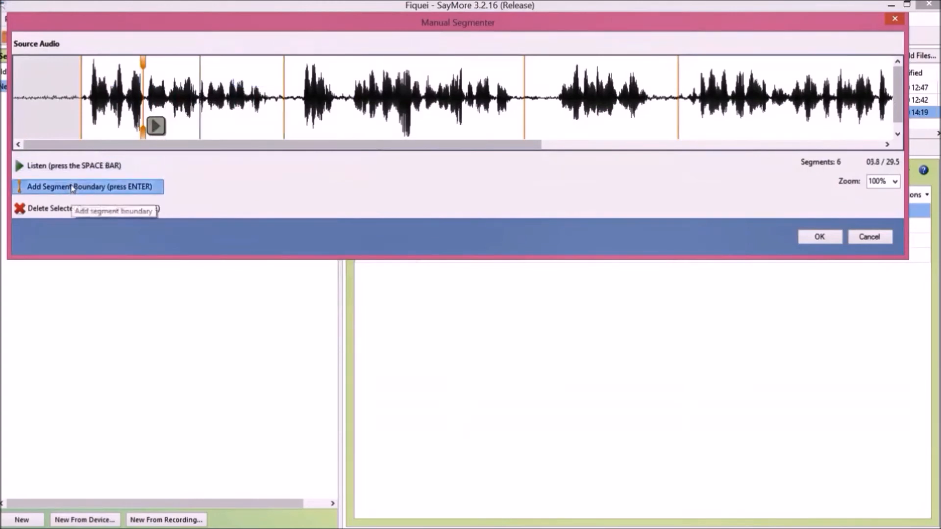
pyautogui.click(155, 131)
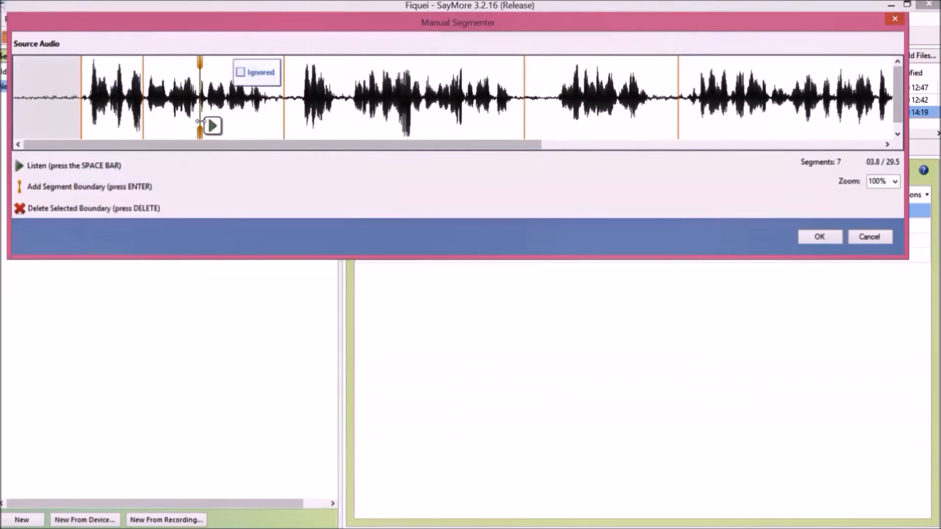
pyautogui.moveTo(200, 121); pyautogui.dragTo(197, 120)
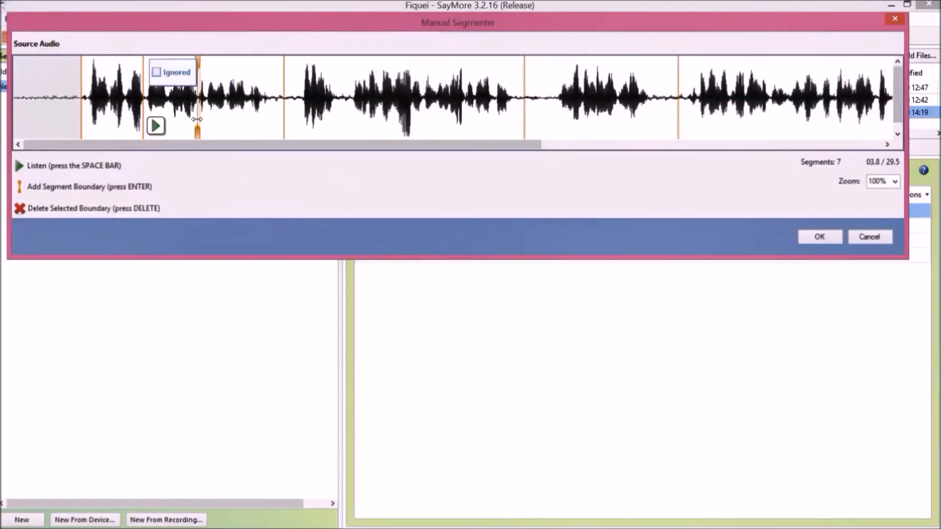
pyautogui.moveTo(197, 119); pyautogui.dragTo(196, 118)
pyautogui.click(156, 126)
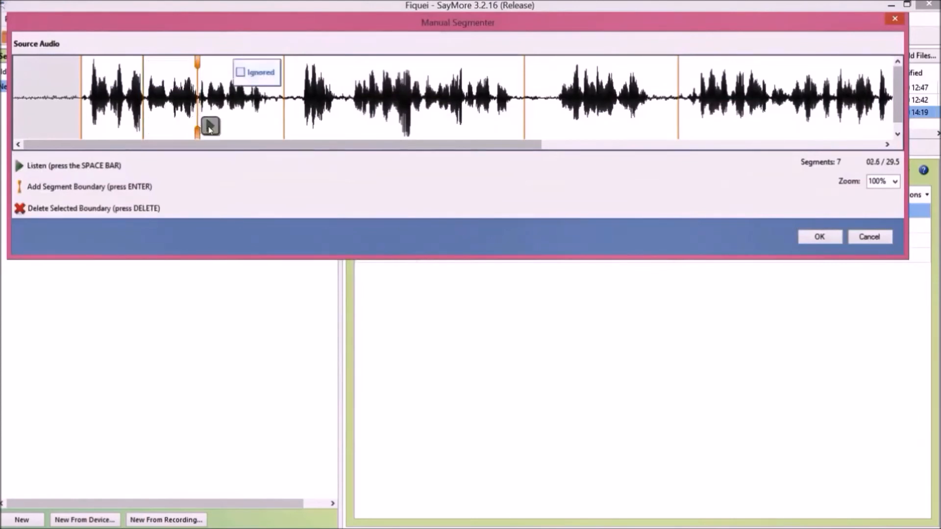
pyautogui.click(209, 126)
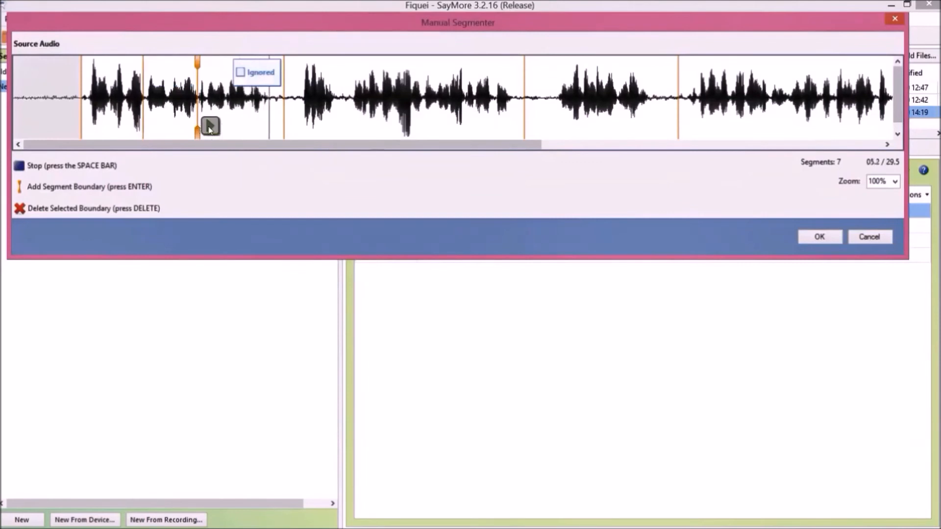
pyautogui.click(819, 238)
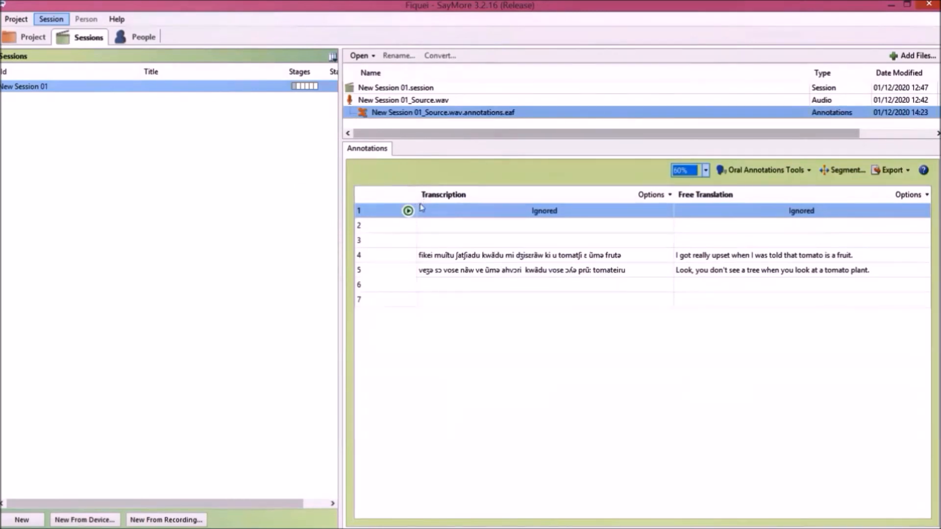
# Listen to segment 4 and set the playback speed to 100%.
pyautogui.click(480, 259)
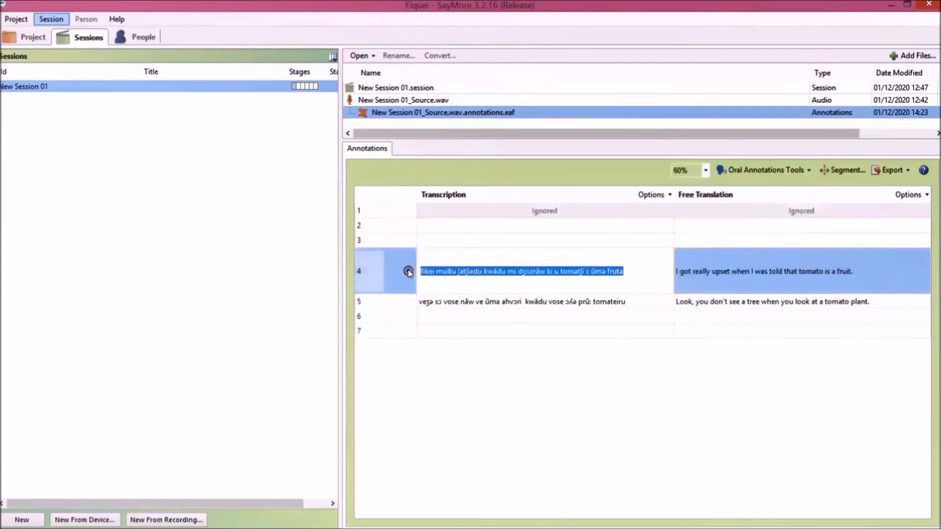
pyautogui.click(706, 171)
pyautogui.click(682, 181)
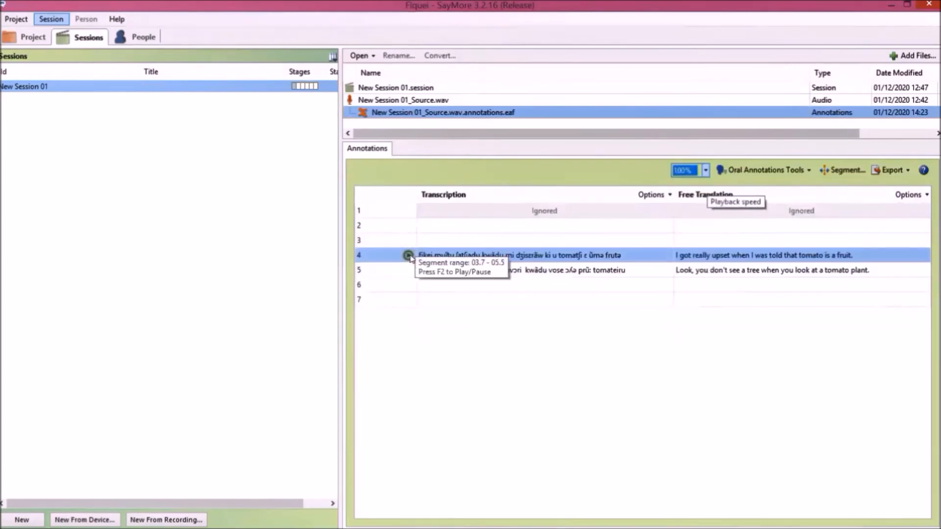
# Move the text "fikei muĩtu ʃatʃiadu kwãdu mi dʒisɛrãw" from segment 4's transcription to segment 3's transcription.
pyautogui.click(483, 258)
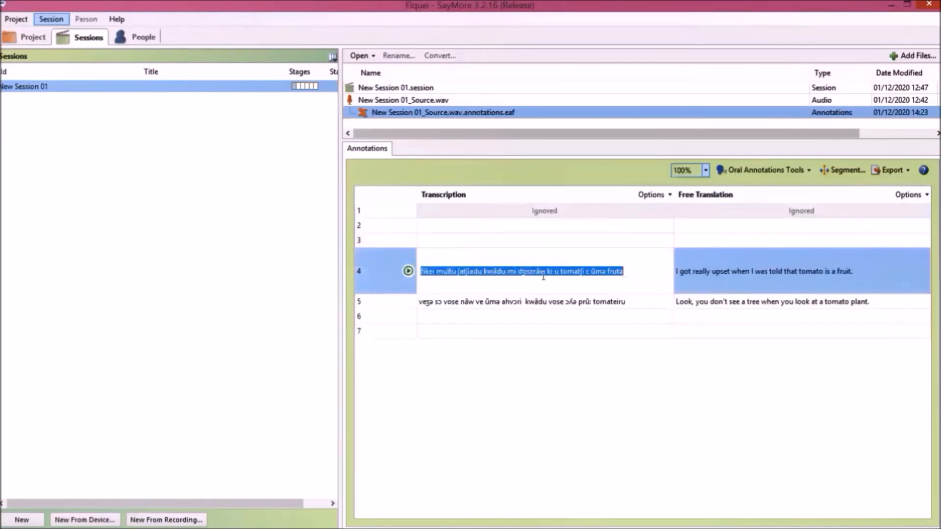
pyautogui.moveTo(548, 272); pyautogui.dragTo(422, 272)
pyautogui.press('BackSpace')
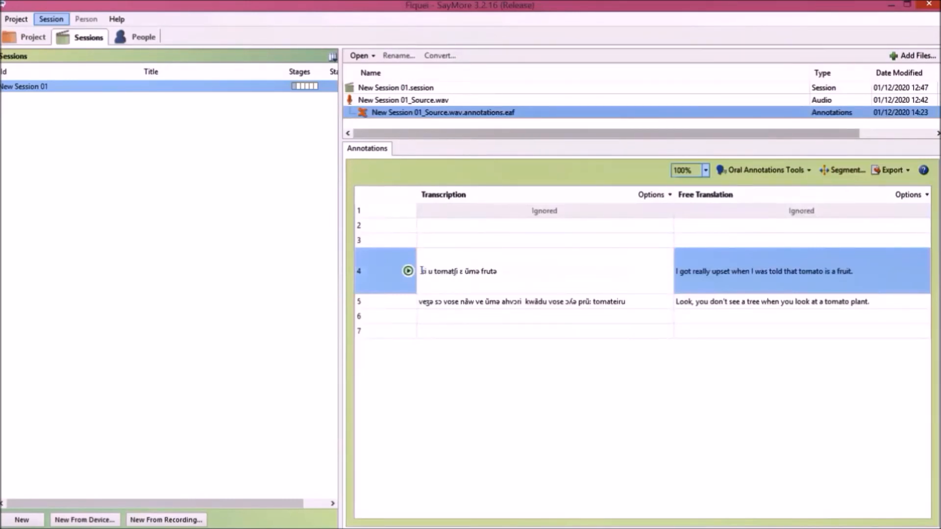
pyautogui.click(431, 244)
pyautogui.write('fikei muĩtu ʃatʃiadu kwãdu mi dʒisɛrãw')
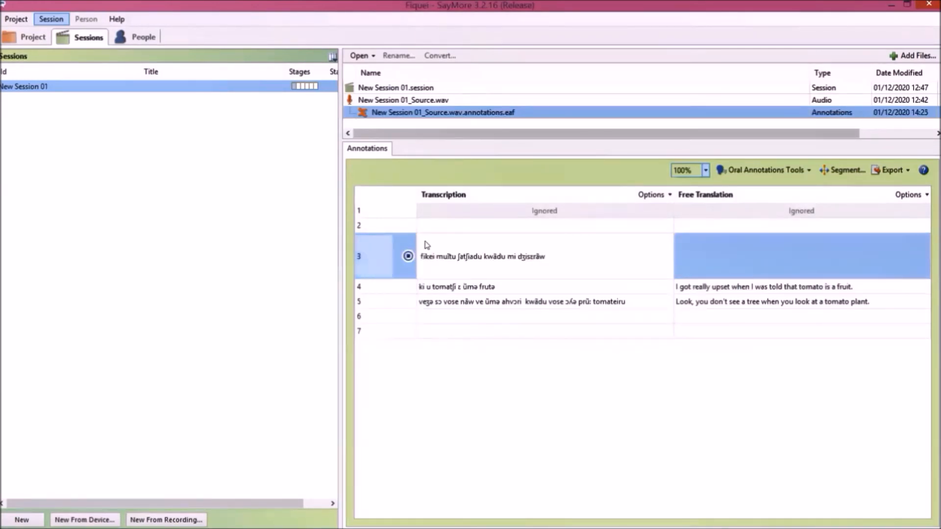
# Move the words "fikei muĩtu ʃatʃiadu" from segment 3's transcription to segment 2's transcription.
pyautogui.click(408, 257)
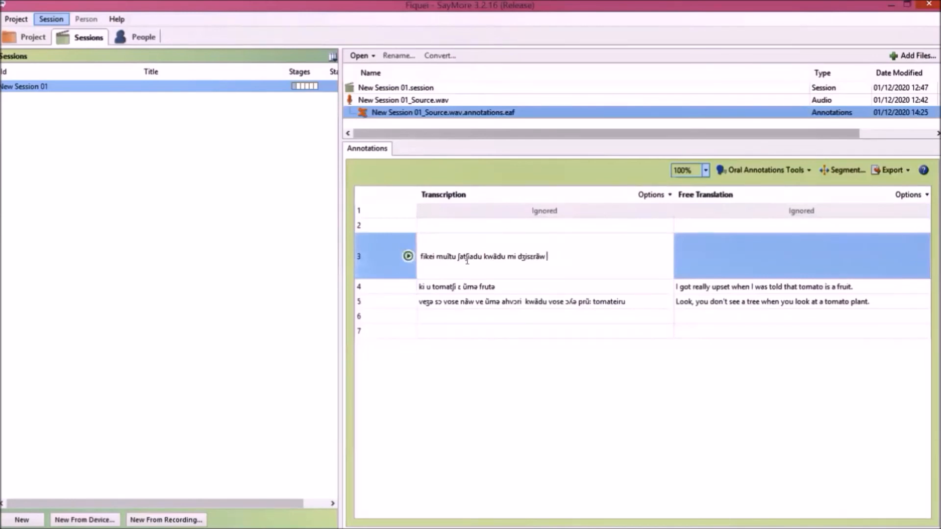
pyautogui.moveTo(484, 259); pyautogui.dragTo(420, 258)
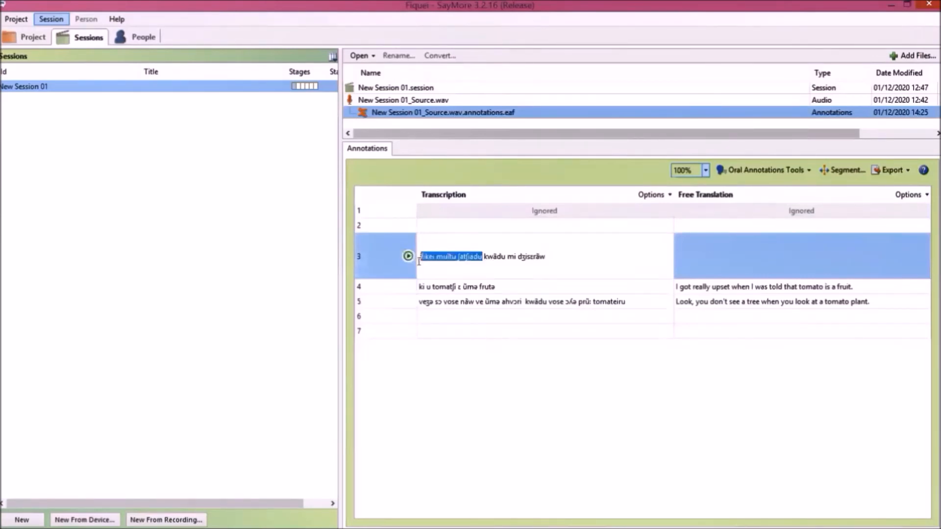
pyautogui.press('BackSpace')
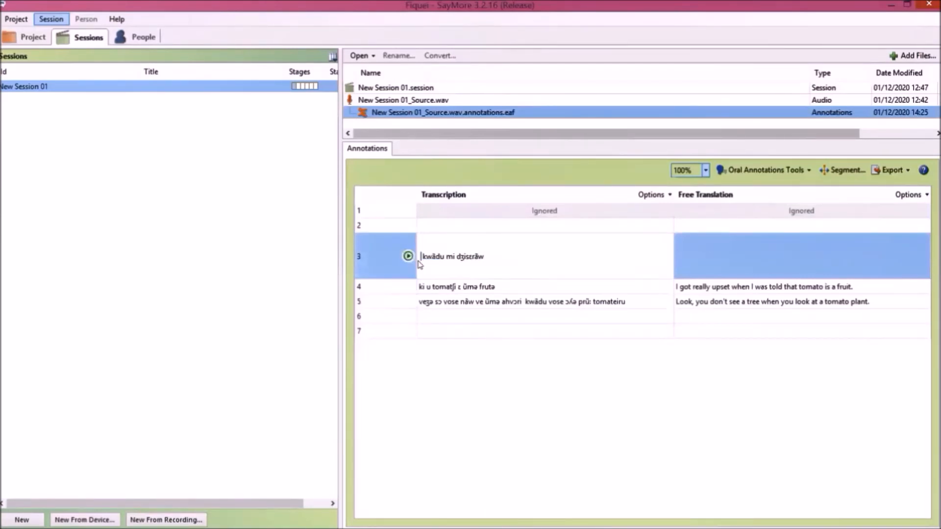
pyautogui.press('Delete')
pyautogui.click(440, 229)
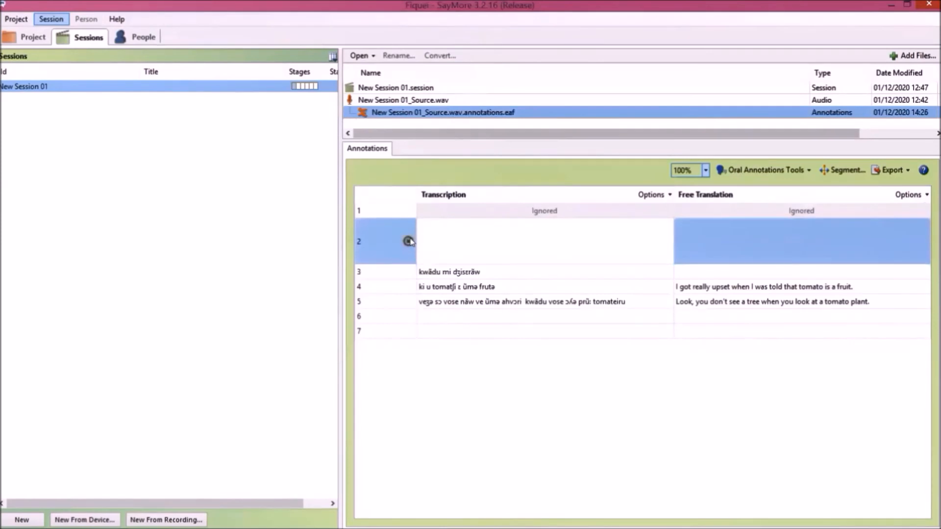
pyautogui.write('fikej muitu ʃatʃiadu')
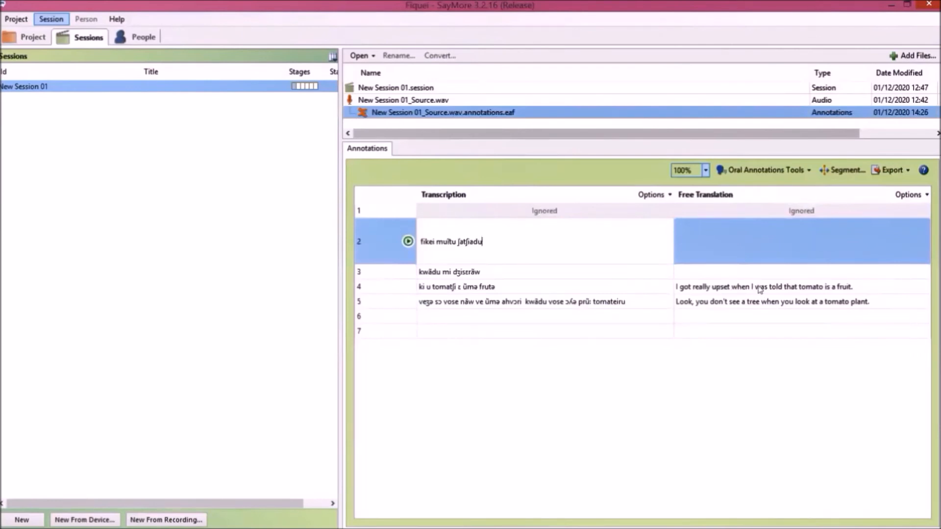
# Move the words "I got really upset when I was told" from segment 4's free translation to segment 3's free translation.
pyautogui.click(784, 289)
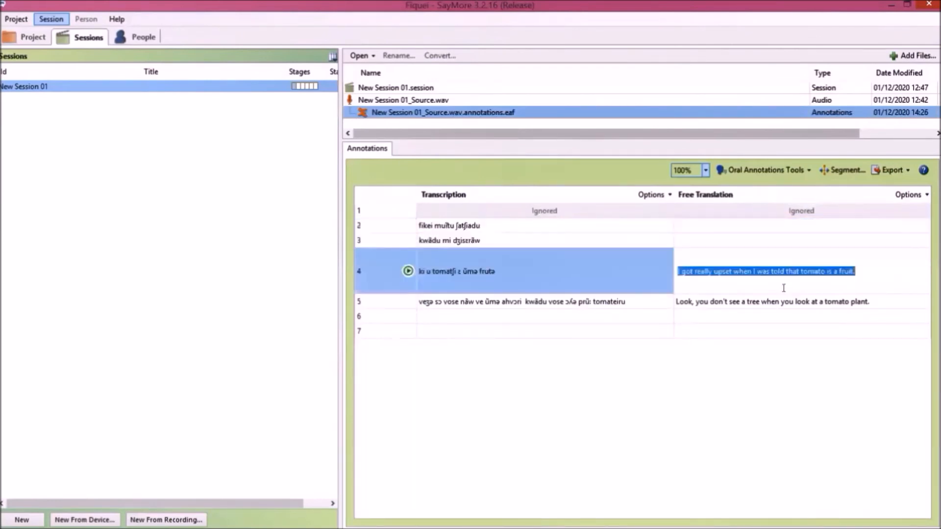
pyautogui.moveTo(784, 271); pyautogui.dragTo(678, 271)
pyautogui.hotkey('ctrl', 'c')
pyautogui.press('Delete')
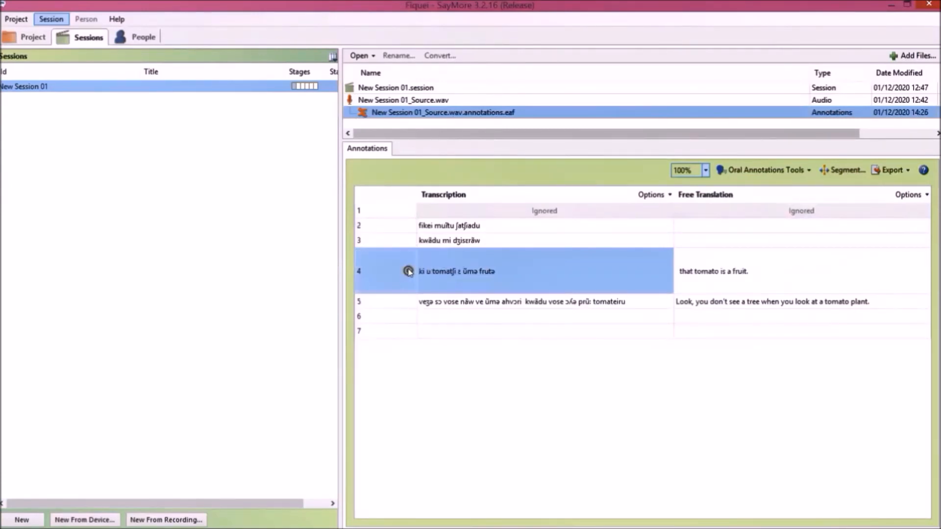
pyautogui.click(684, 244)
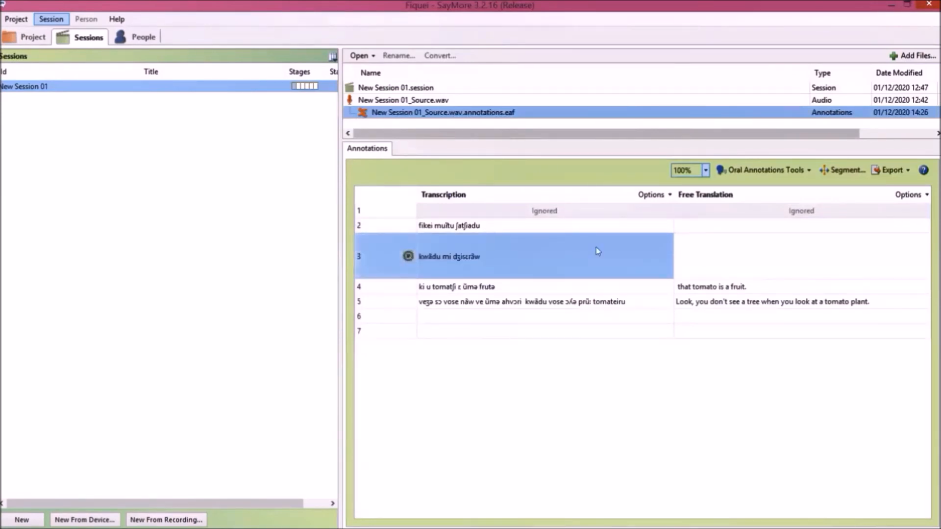
pyautogui.hotkey('ctrl', 'v')
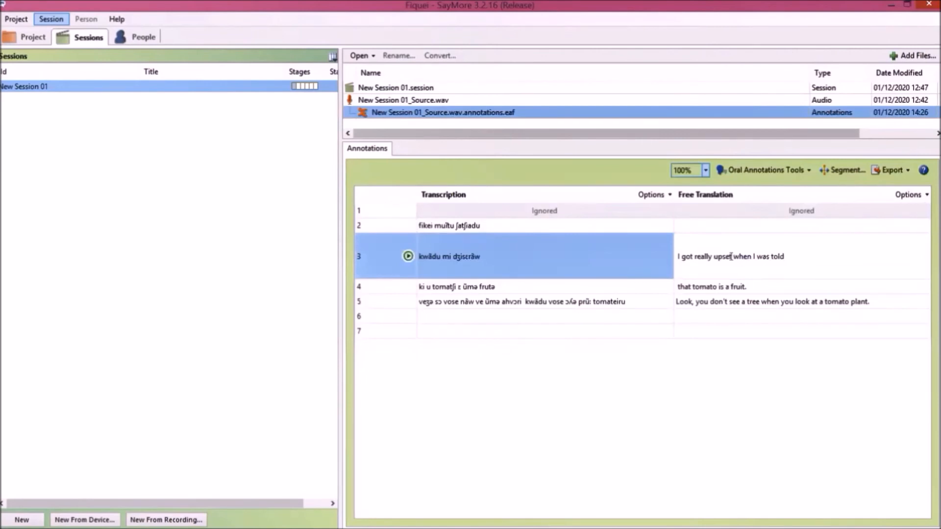
# Move the words "I got really upset" from segment 3's free translation to segment 2's free translation, removing the leftover leading space.
pyautogui.moveTo(732, 257); pyautogui.dragTo(678, 257)
pyautogui.hotkey('ctrl', 'c')
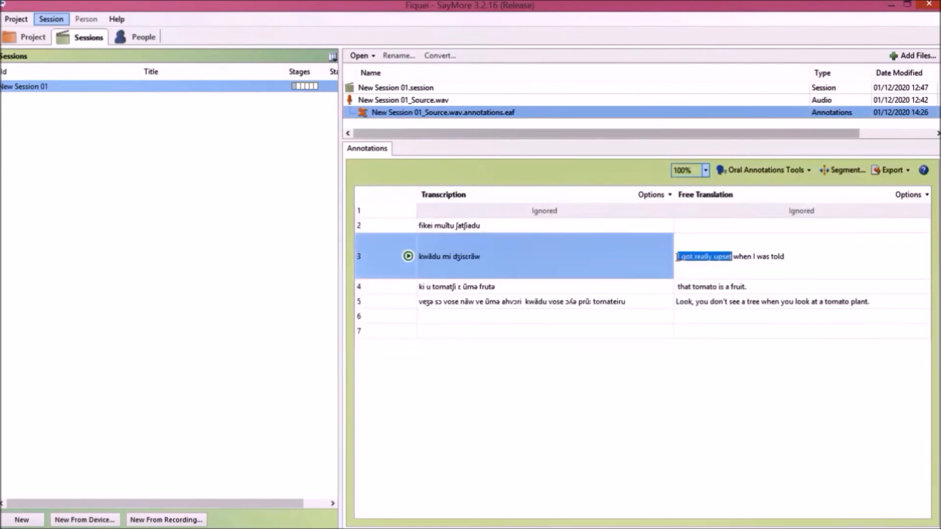
pyautogui.press('BackSpace')
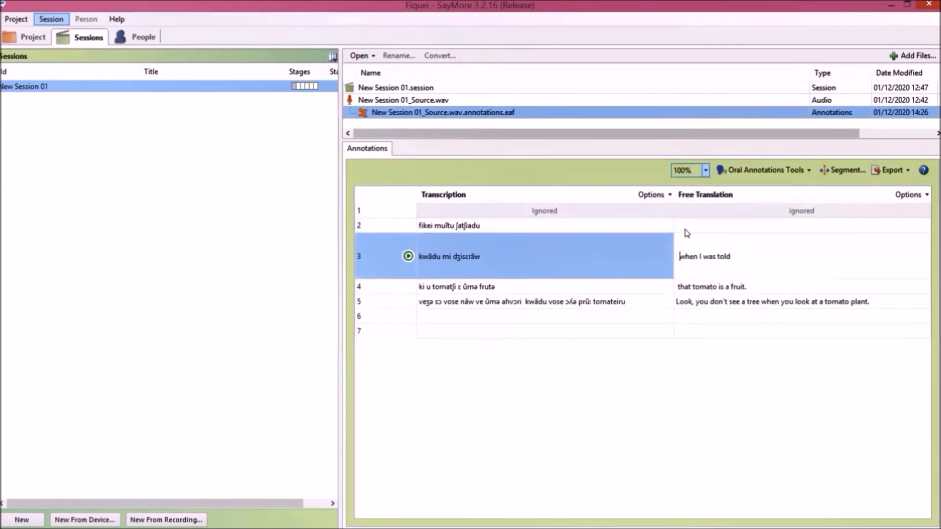
pyautogui.press('Delete')
pyautogui.click(686, 230)
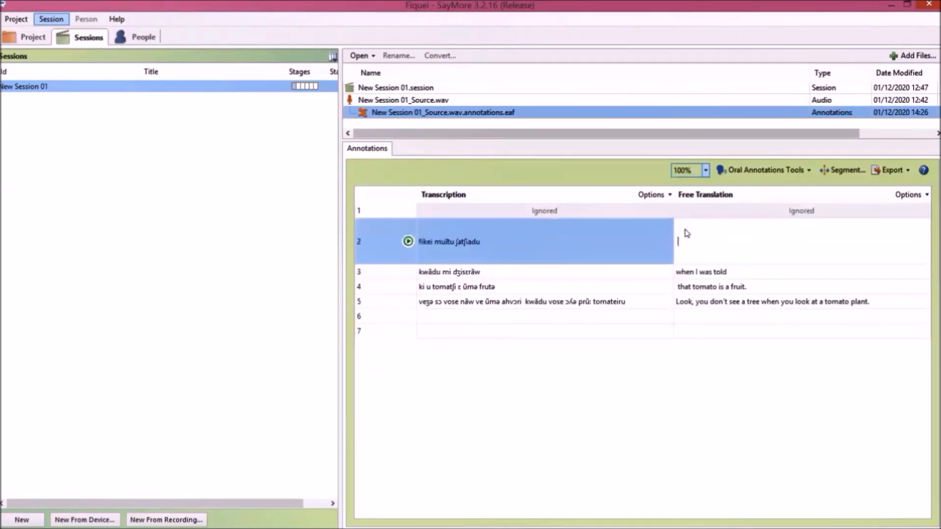
pyautogui.click(409, 243)
pyautogui.hotkey('ctrl', 'v')
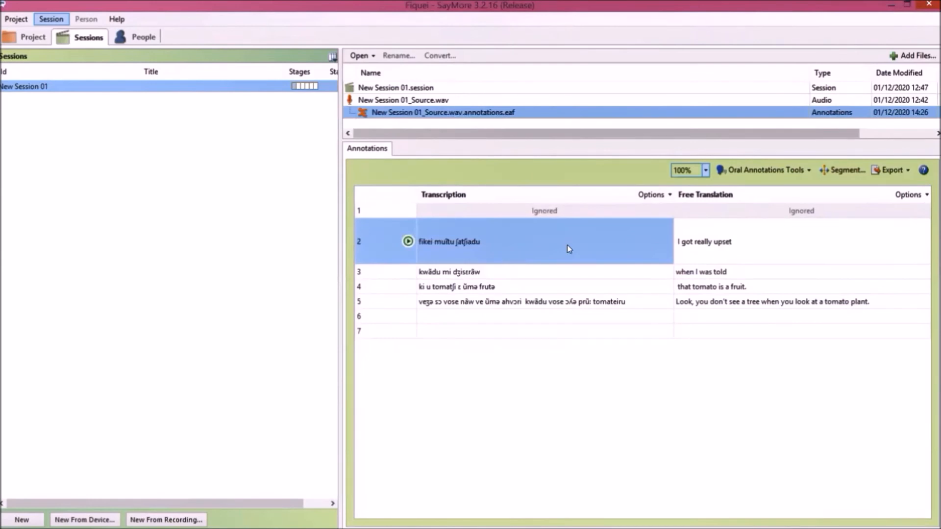
# Listen to segments 2, 3 and 4 to check their audio against the redistributed transcription and free translation.
pyautogui.click(409, 242)
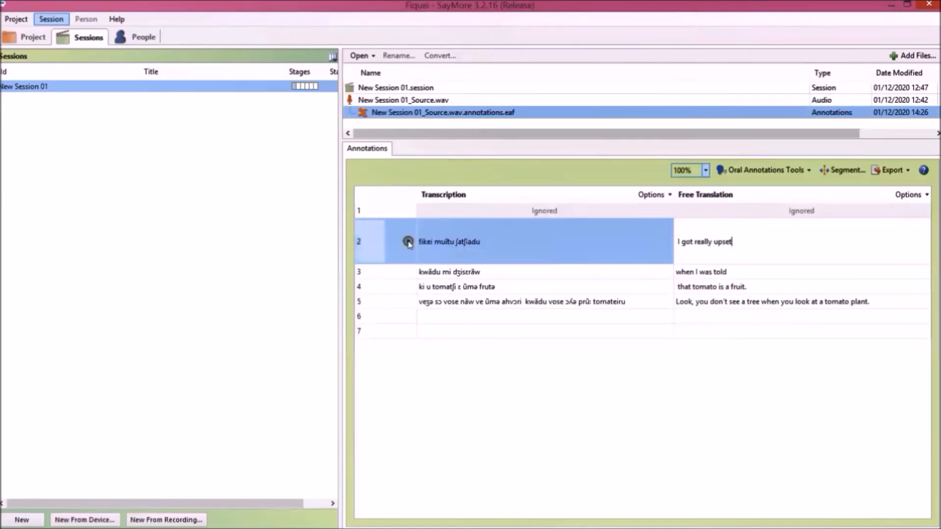
pyautogui.click(398, 273)
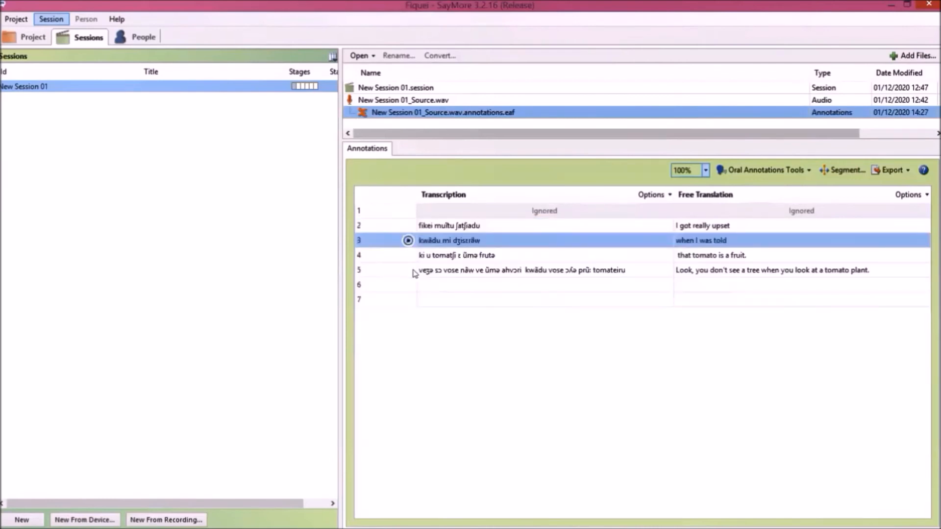
pyautogui.click(408, 241)
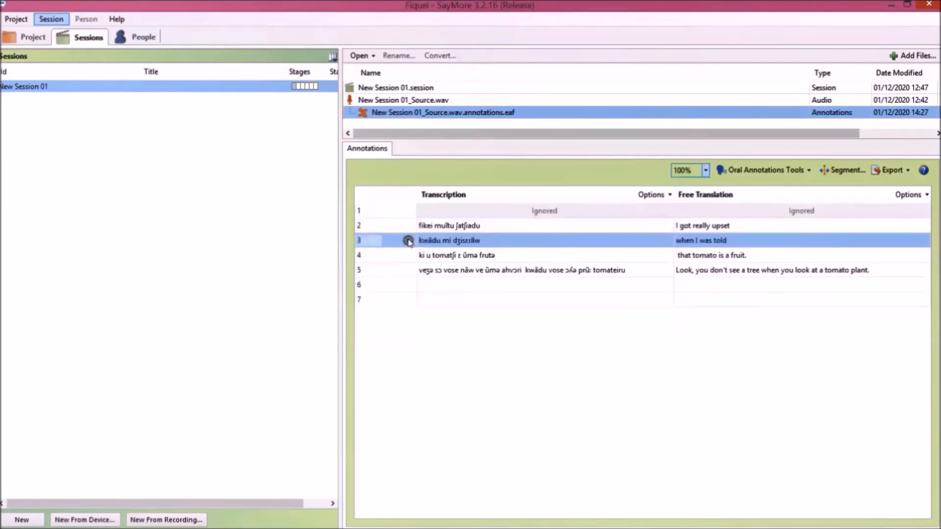
pyautogui.click(407, 256)
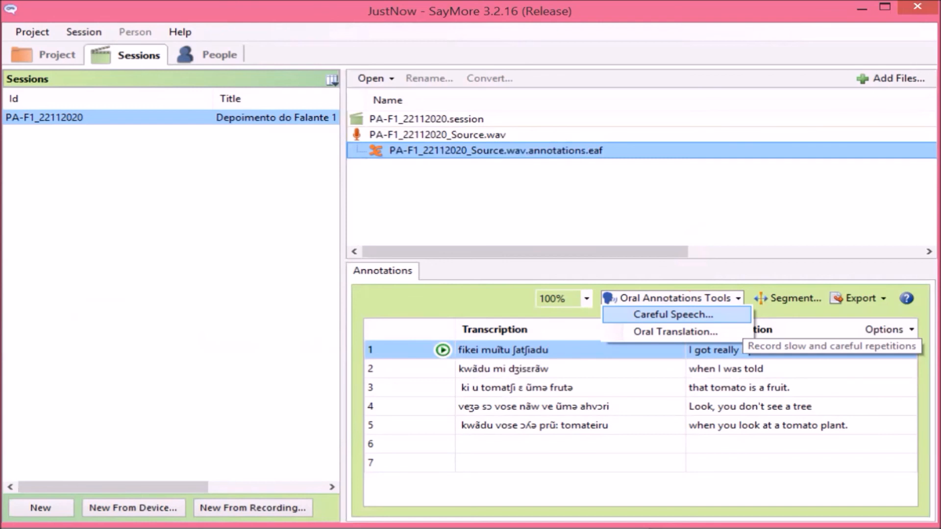
# Open the Careful Speech recording tool for the annotations of PA-F1_22112020_Source.wav.
pyautogui.click(673, 314)
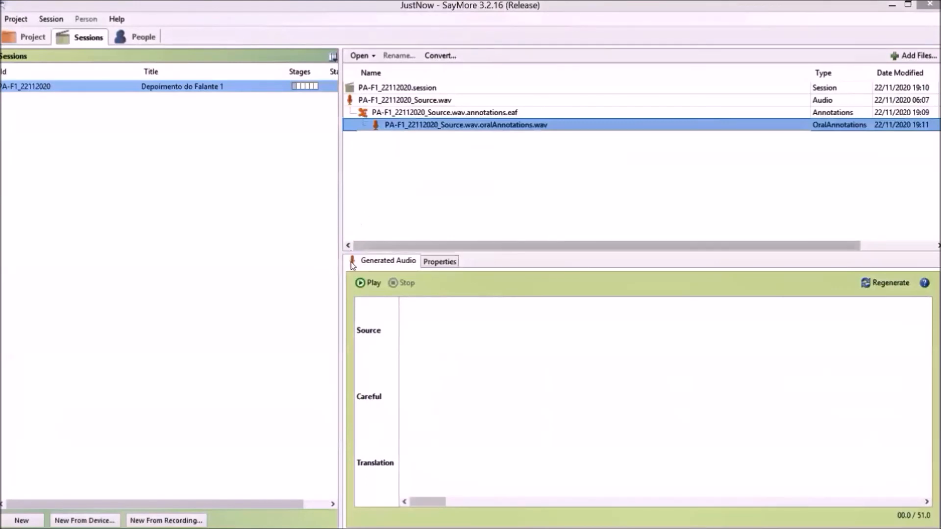
# Try to play the generated oral annotations audio of PA-F1_22112020_Source.wav and regenerate it.
pyautogui.click(361, 286)
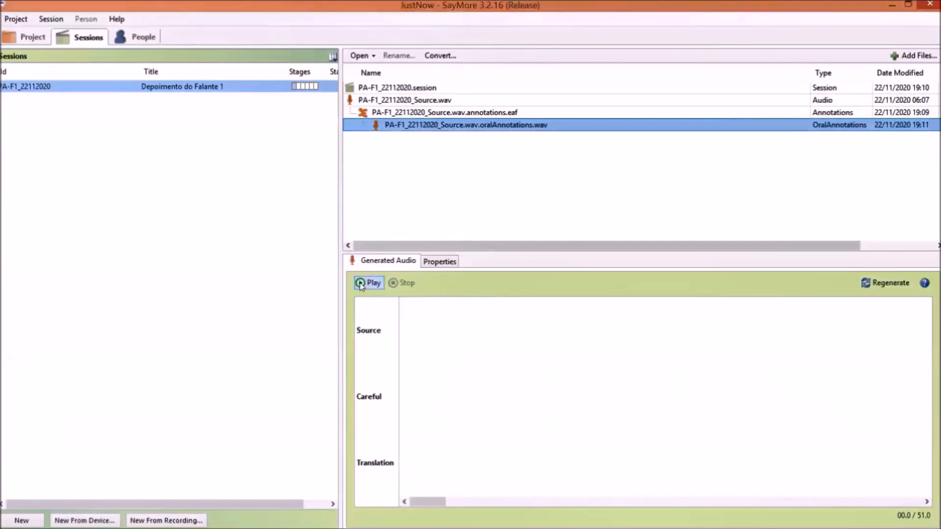
pyautogui.click(889, 284)
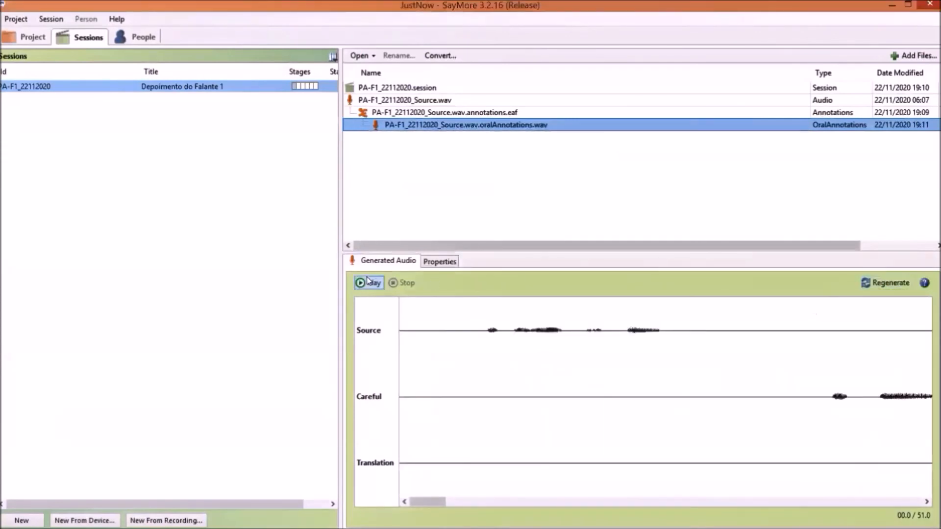